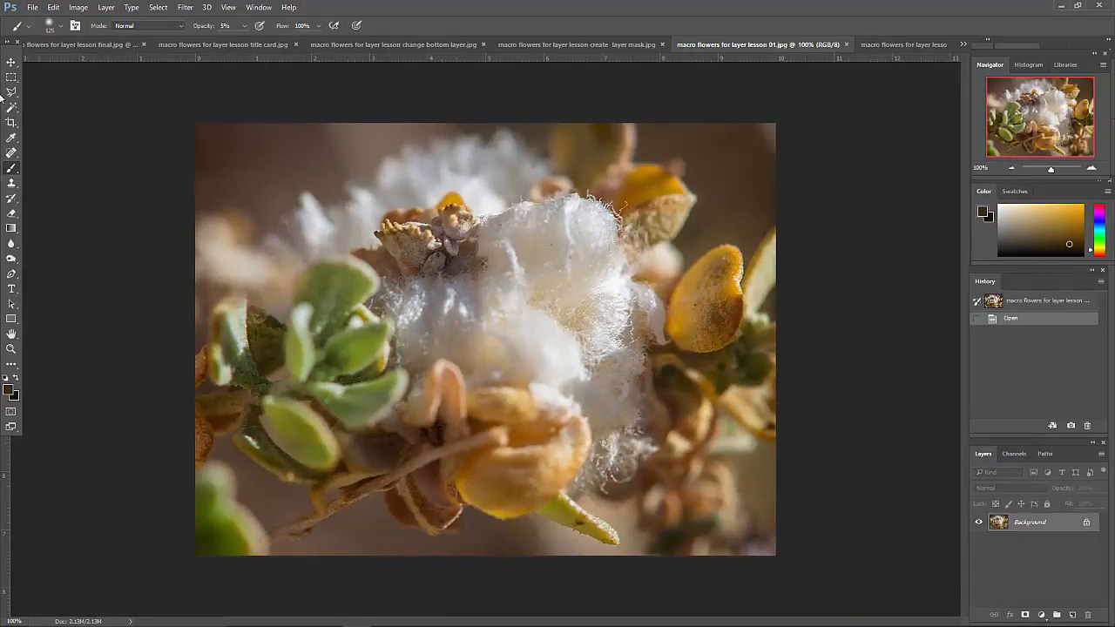
Duplicate the Background layer and rename the copy "duplicate"
click(105, 7)
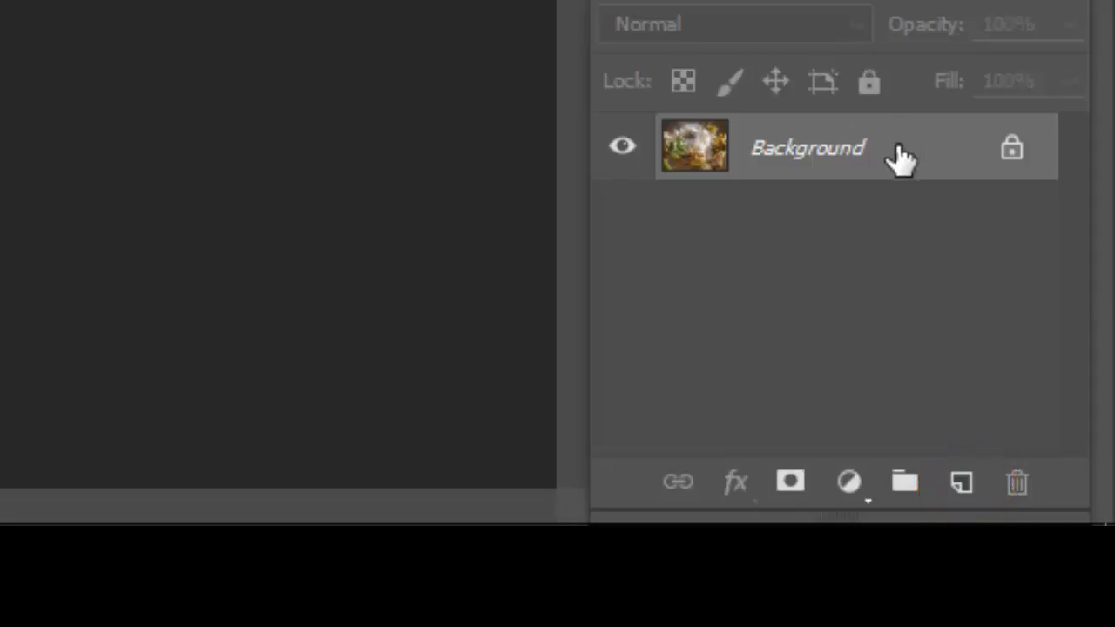
drag(891, 165, 958, 478)
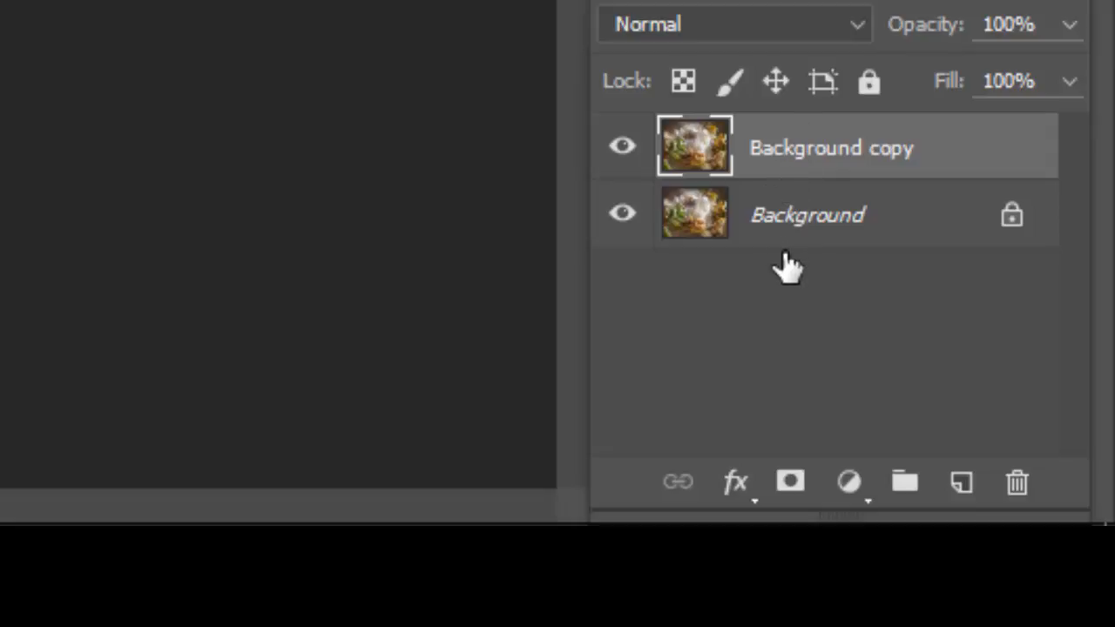
double_click(771, 150)
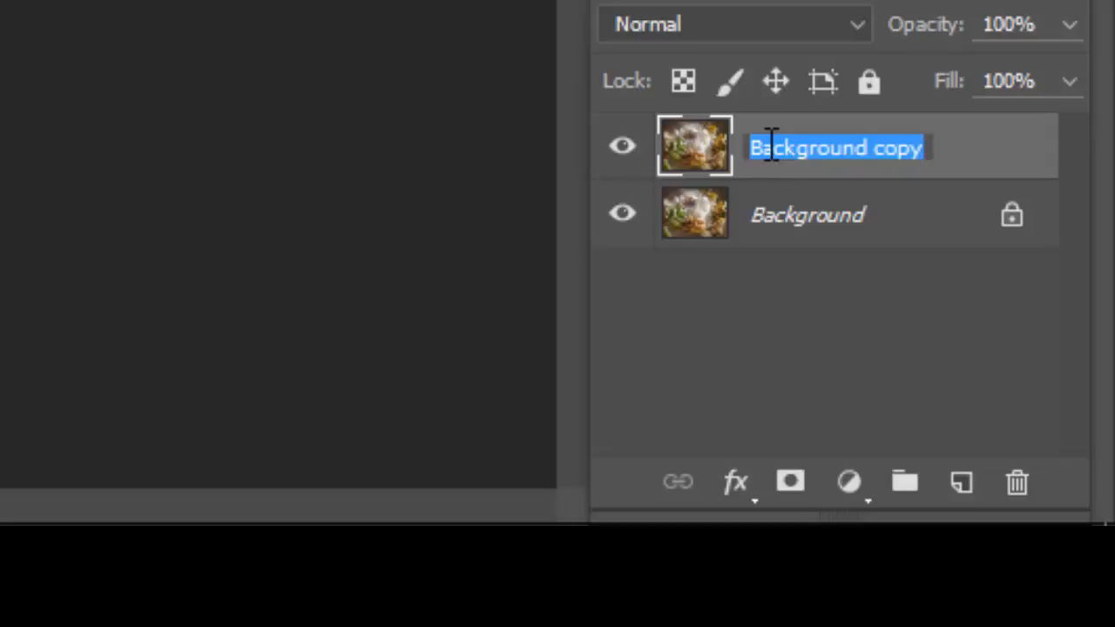
text(dupl)
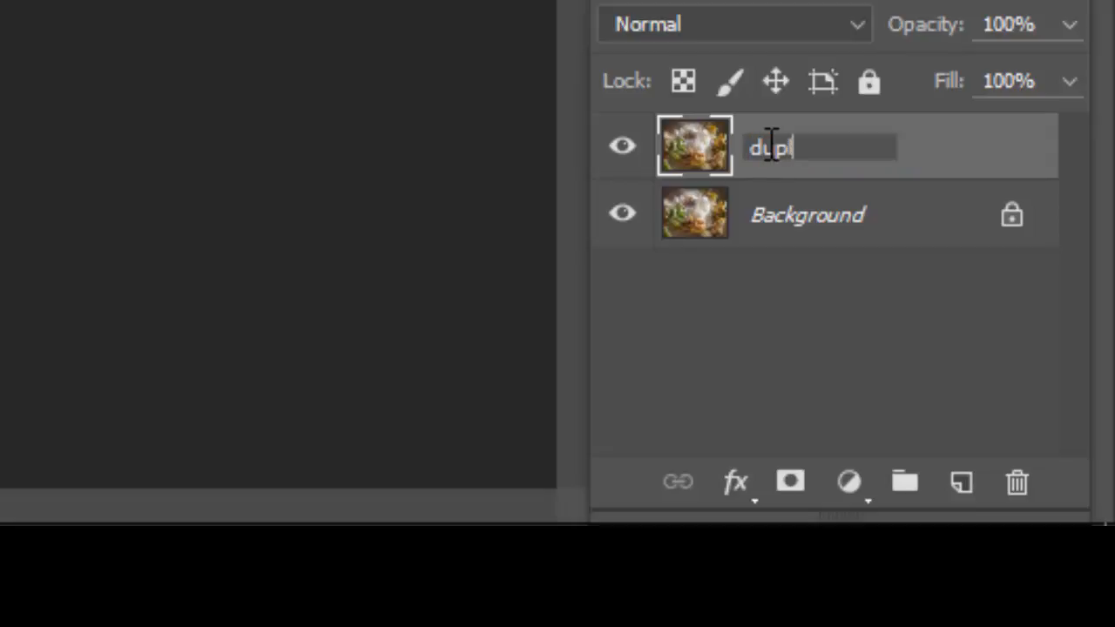
text(icate)
key(Return)
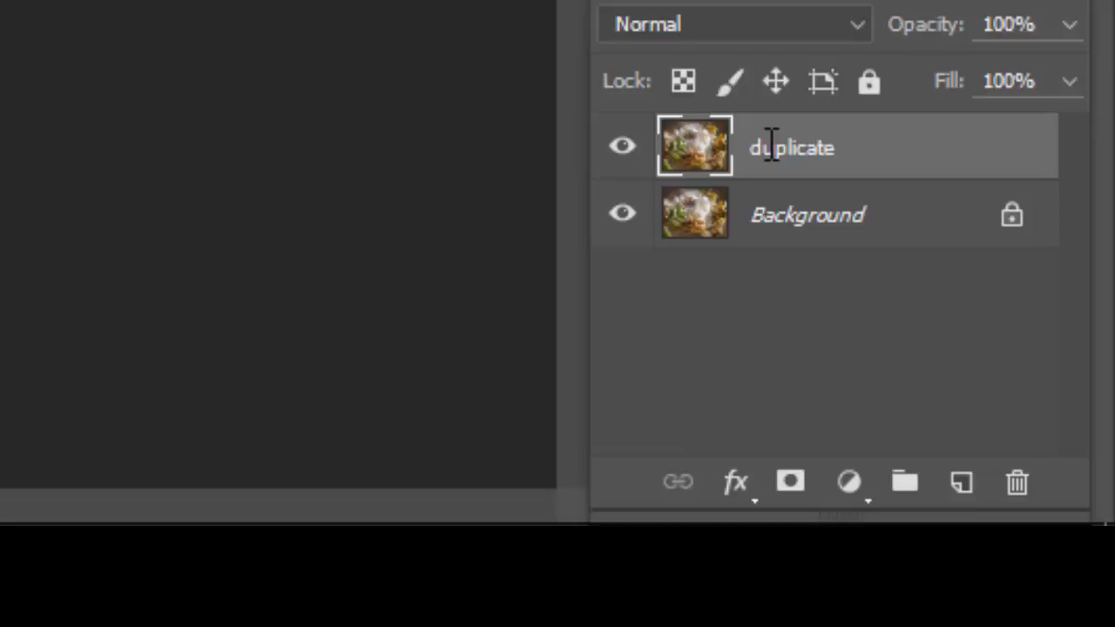
click(926, 287)
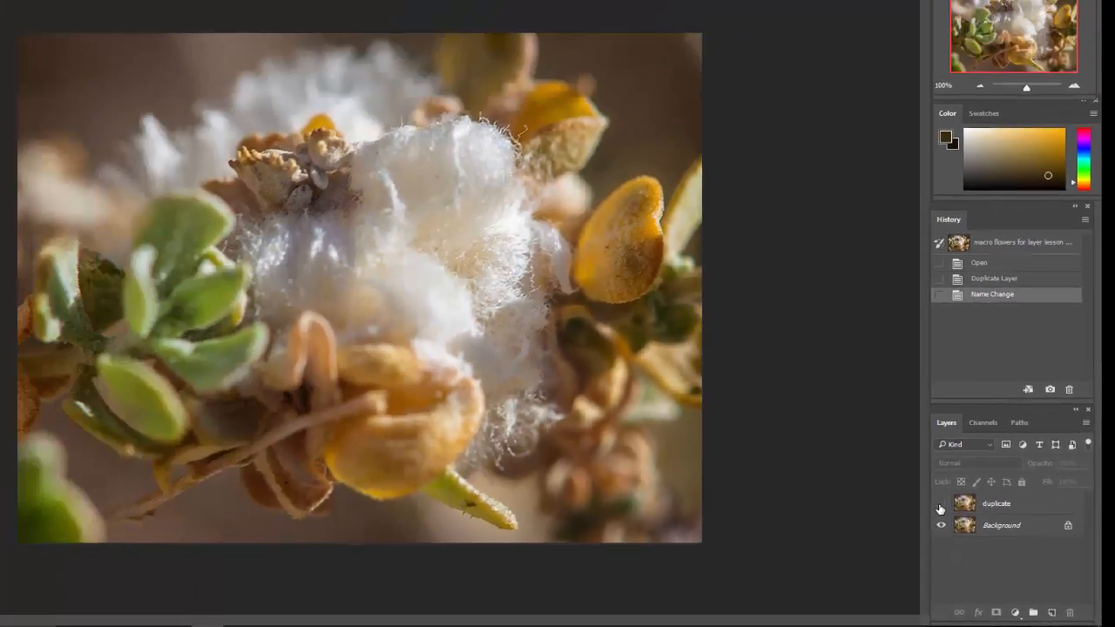
Hide and reshow the duplicate layer, and alternate the active layer between duplicate and Background to compare them
click(736, 357)
click(940, 505)
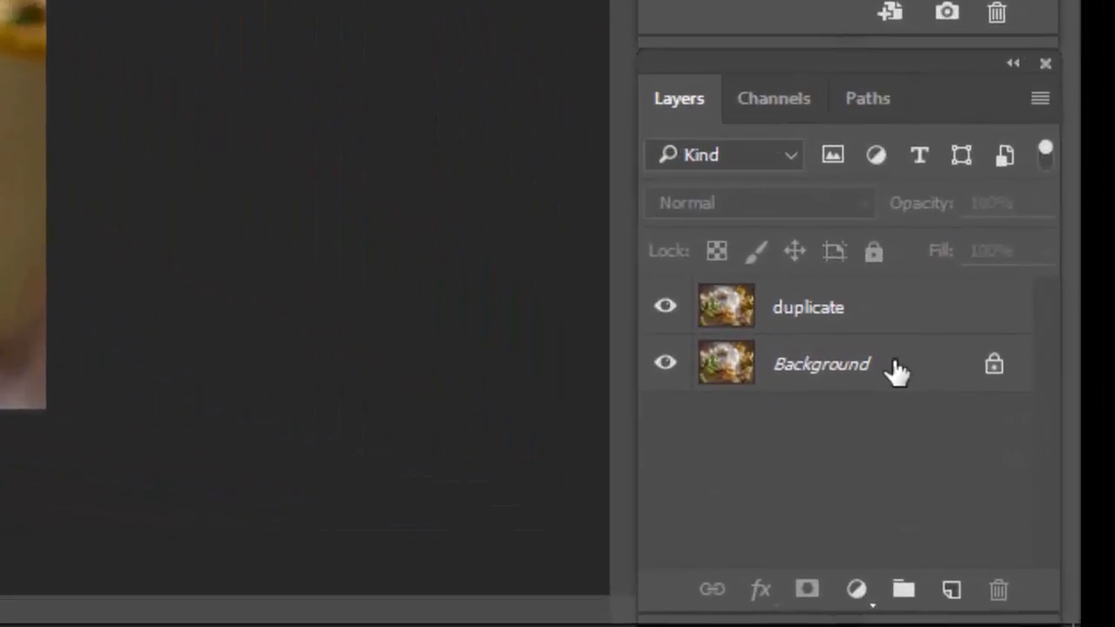
click(898, 370)
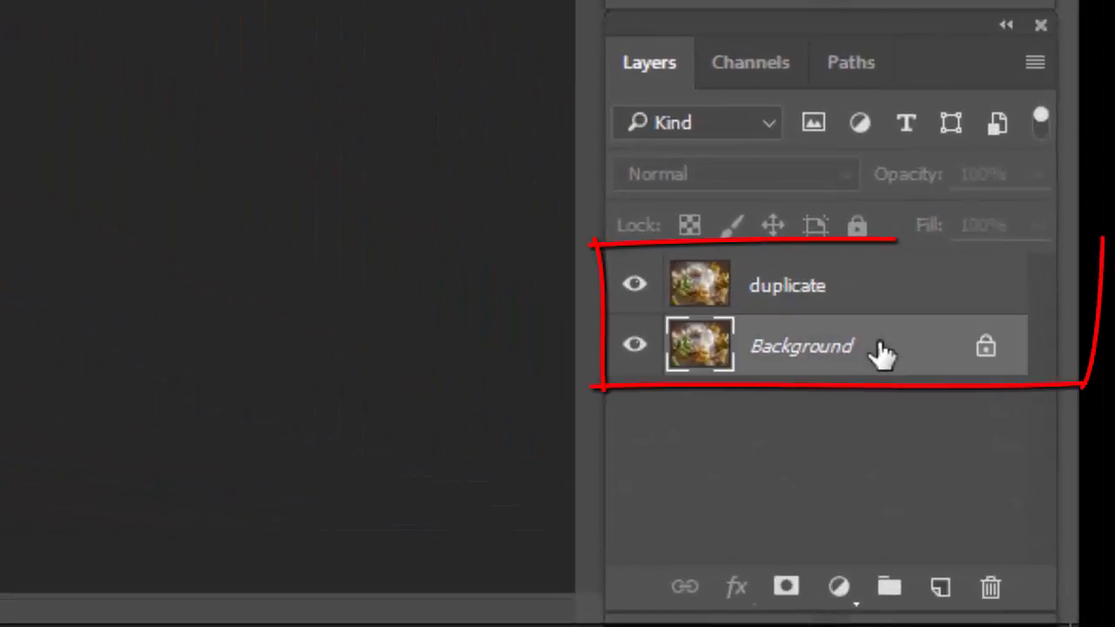
click(875, 297)
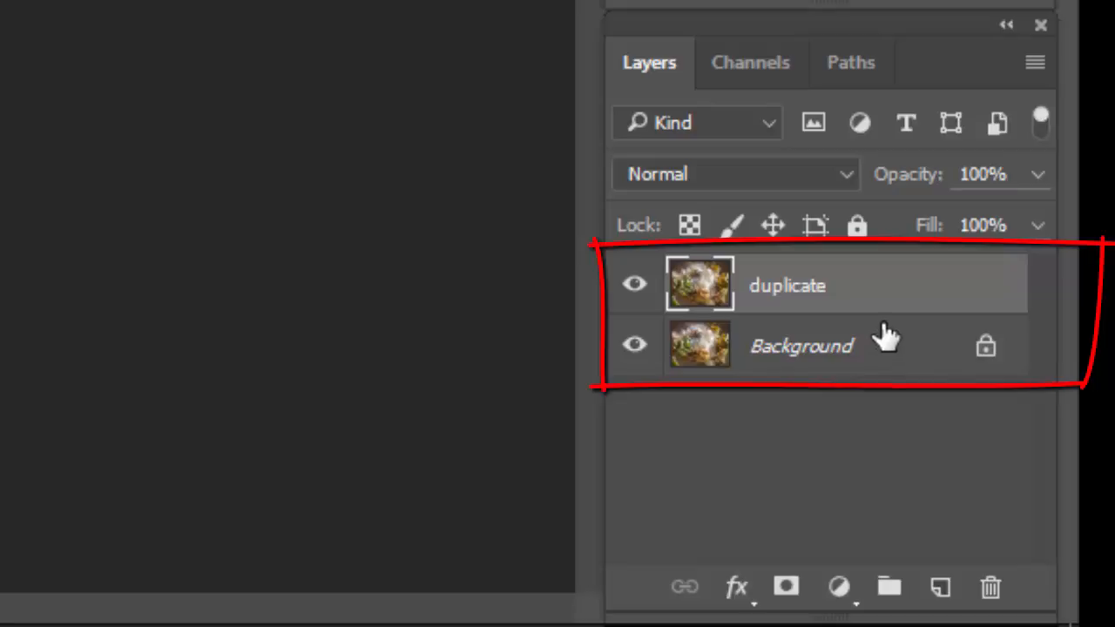
click(885, 340)
click(844, 291)
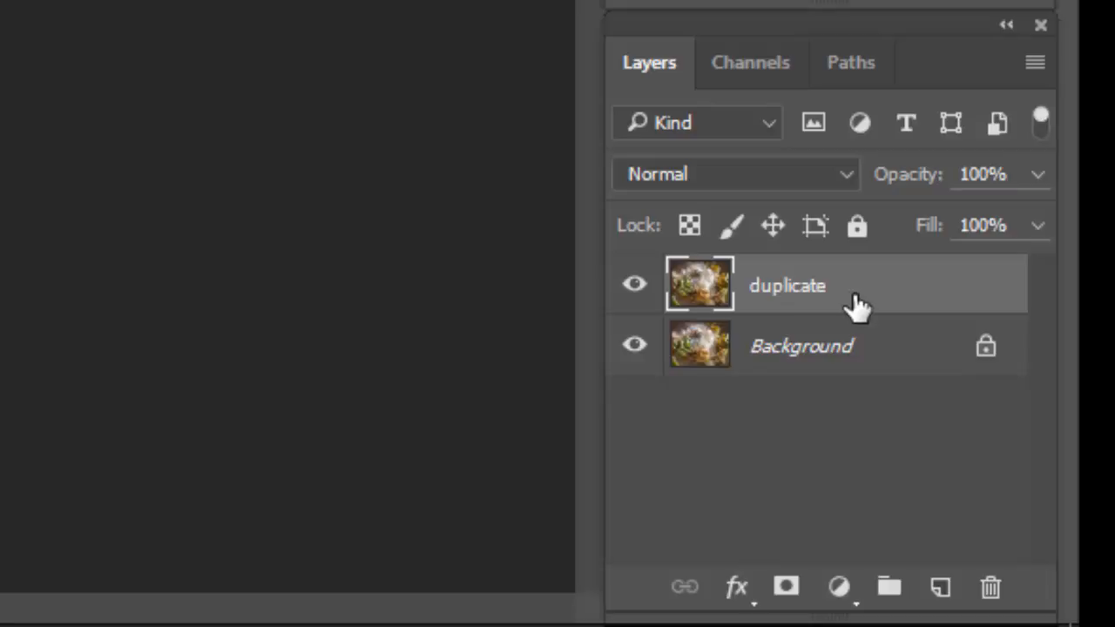
click(869, 351)
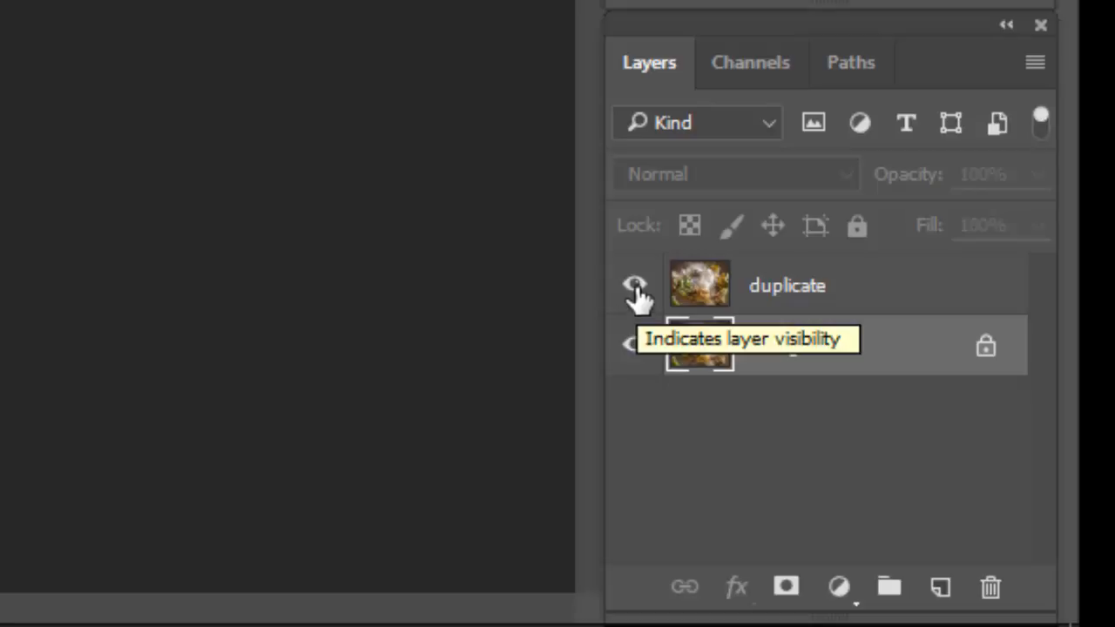
click(774, 309)
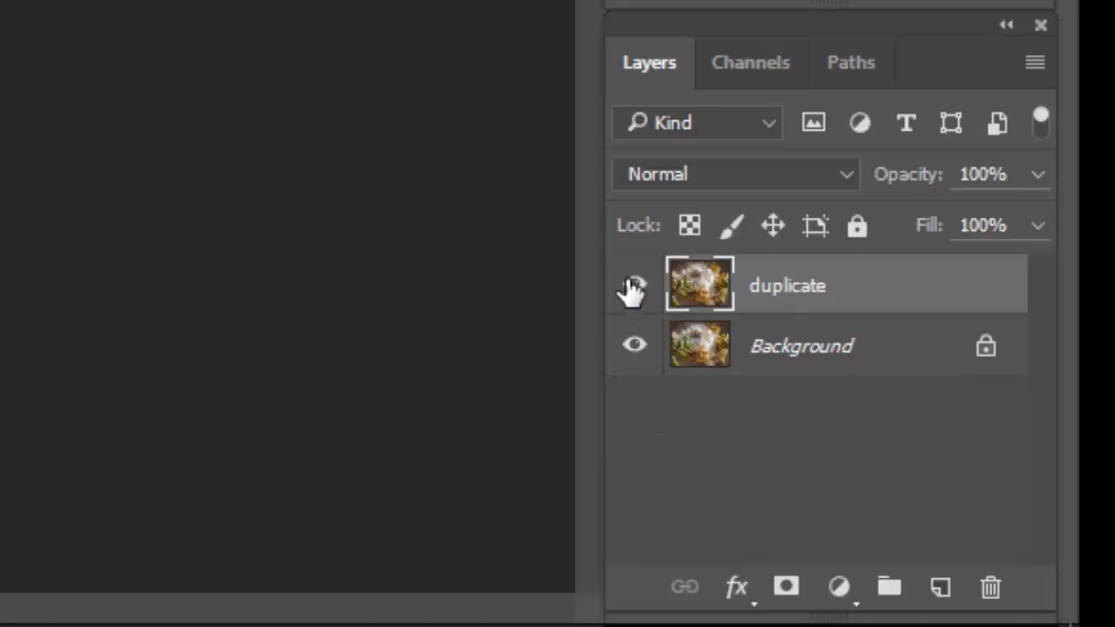
Hide the duplicate layer and darken the Background layer with a Levels adjustment, setting the midtone input to 0.72
click(783, 351)
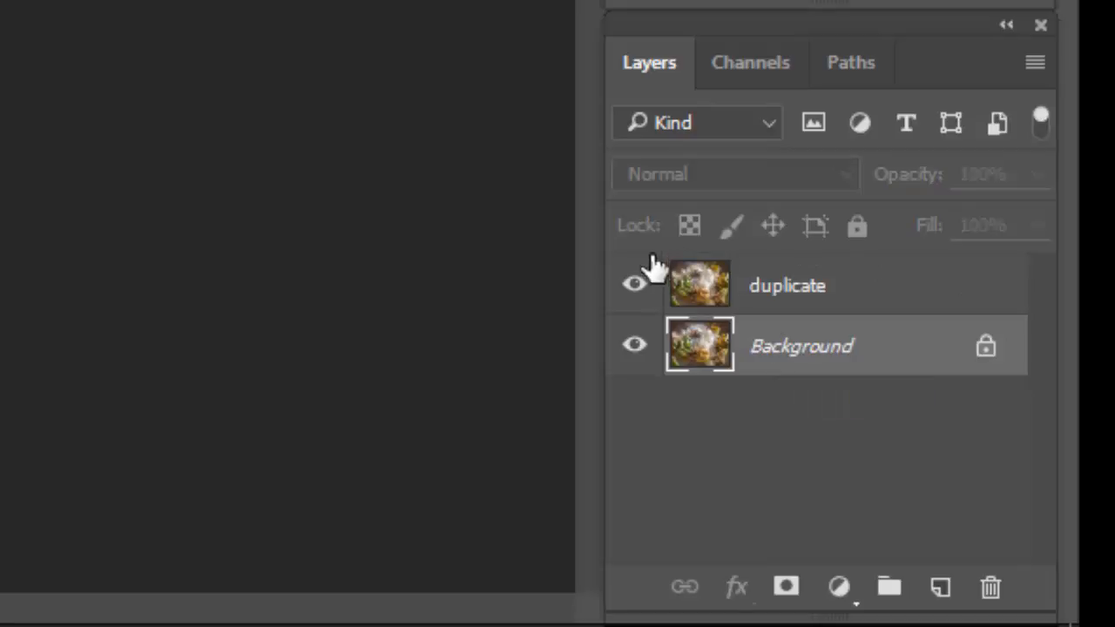
click(636, 294)
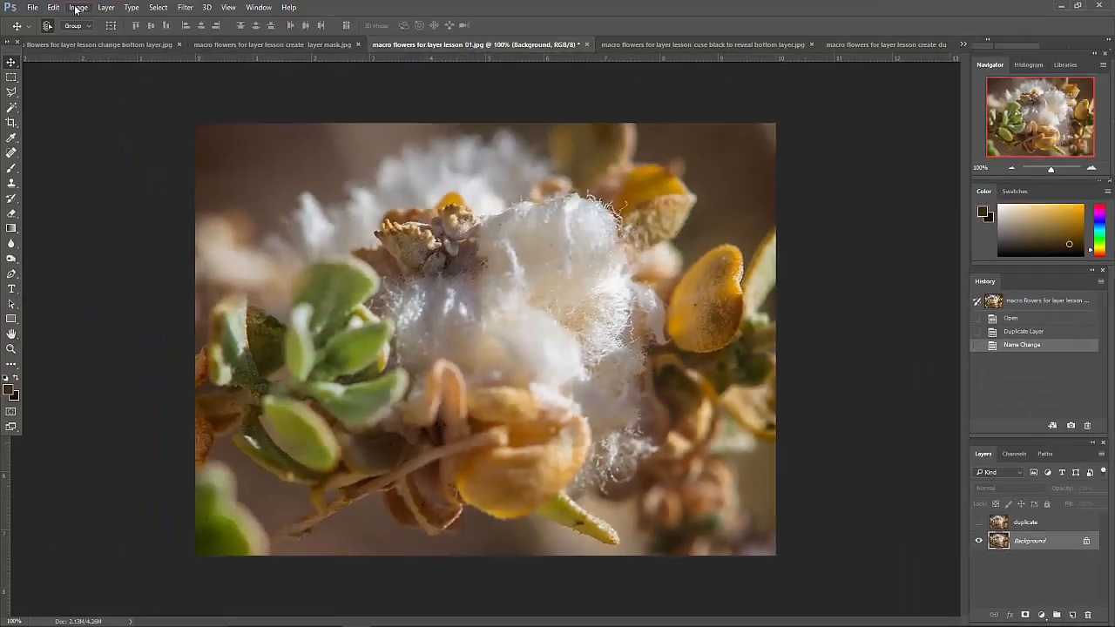
click(77, 7)
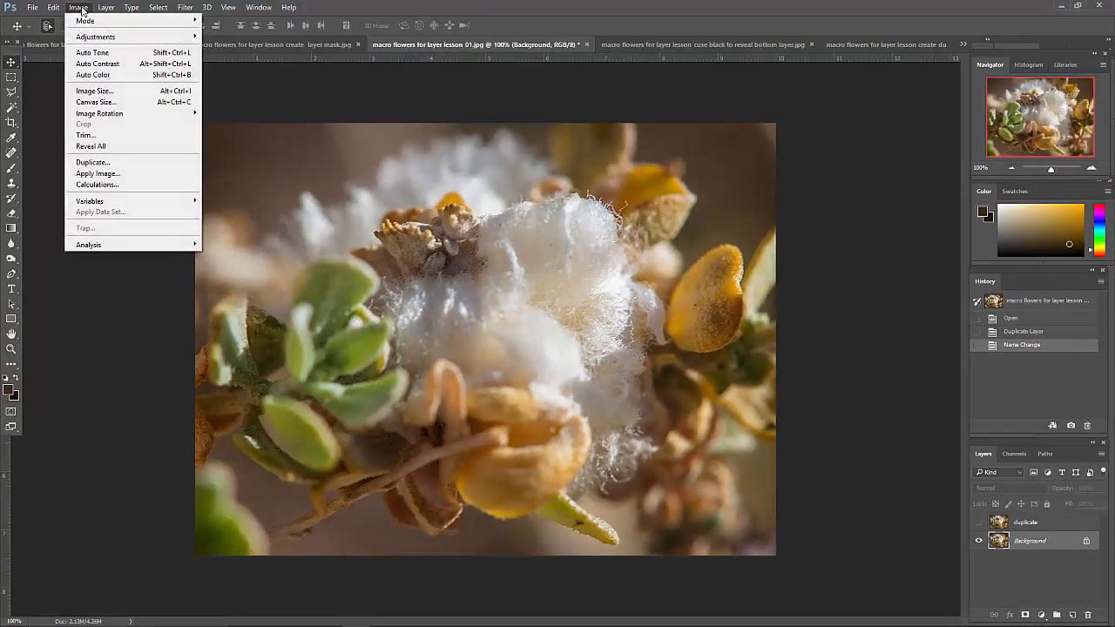
mouse_move(106, 7)
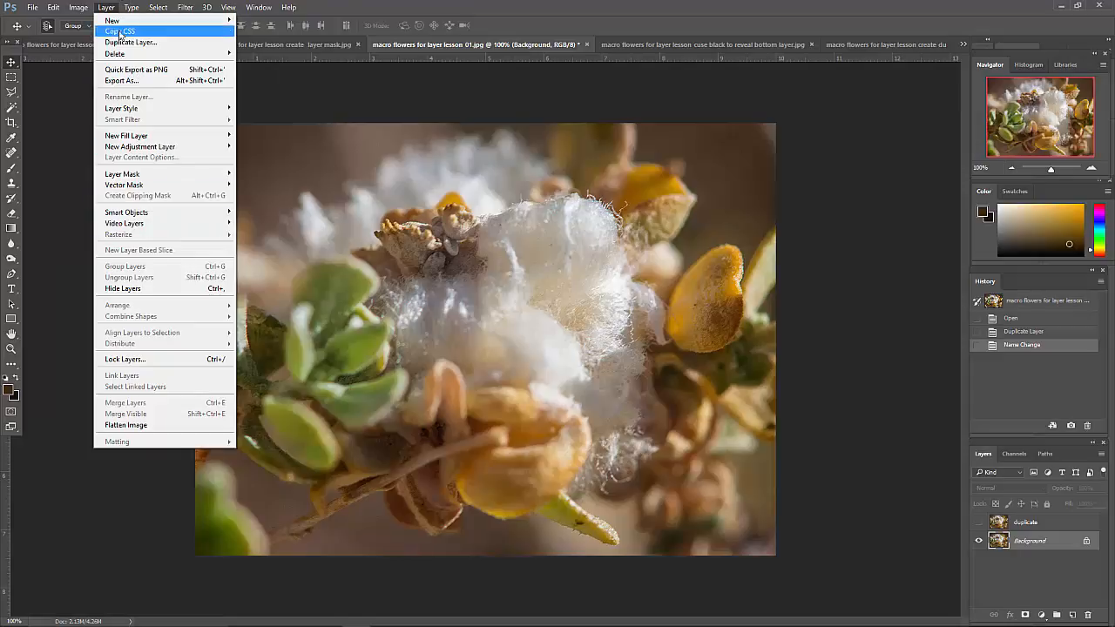
mouse_move(74, 38)
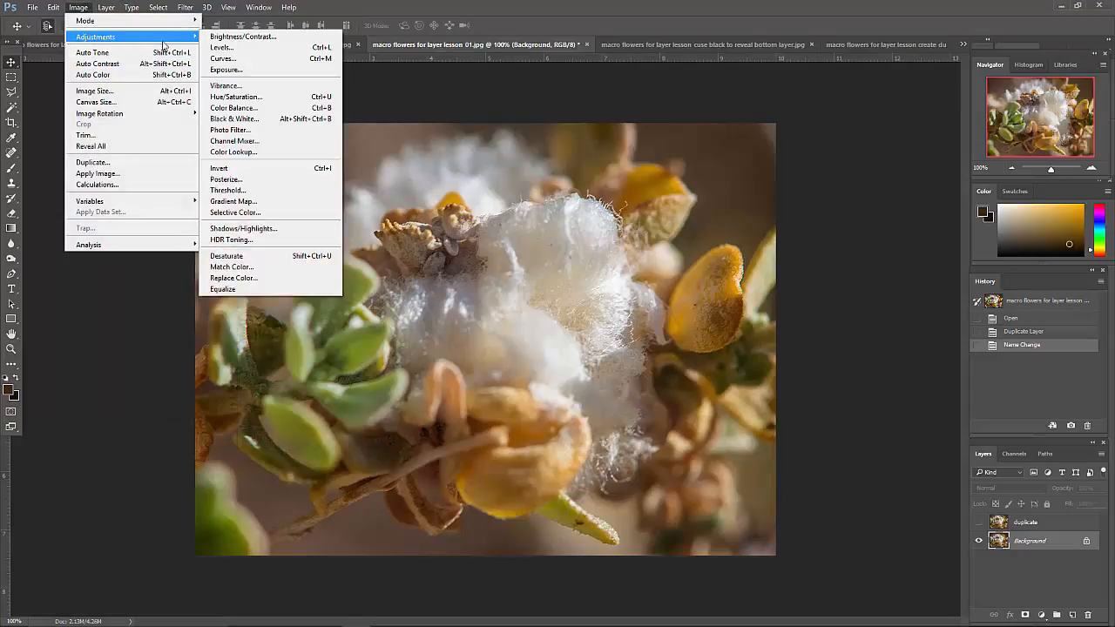
click(235, 48)
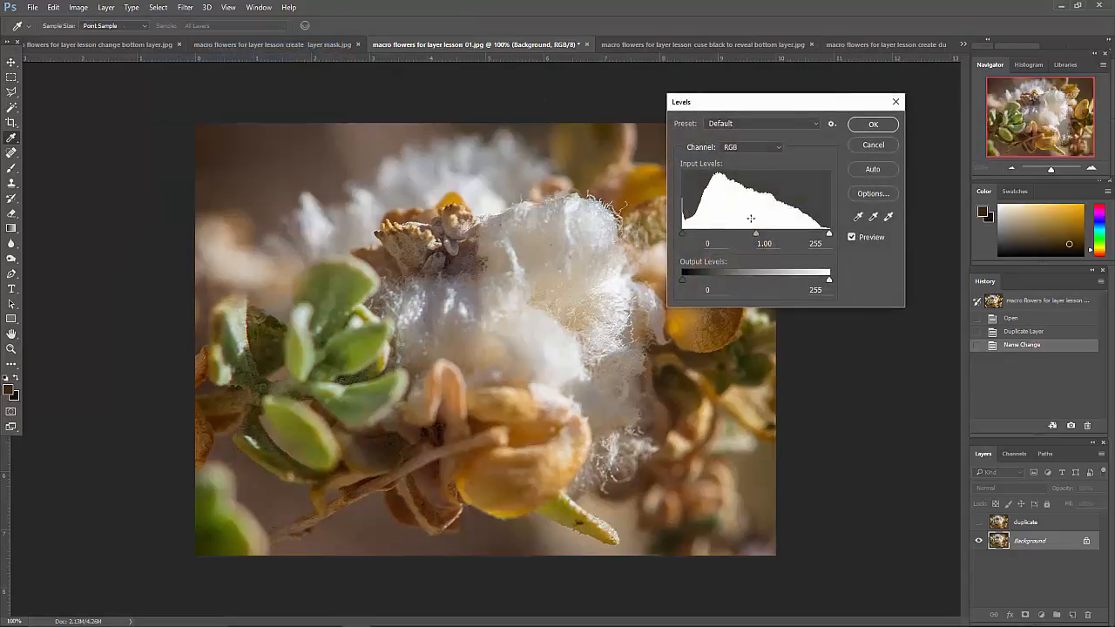
mouse_move(754, 233)
mouse_down()
mouse_move(780, 235)
mouse_move(769, 232)
mouse_up()
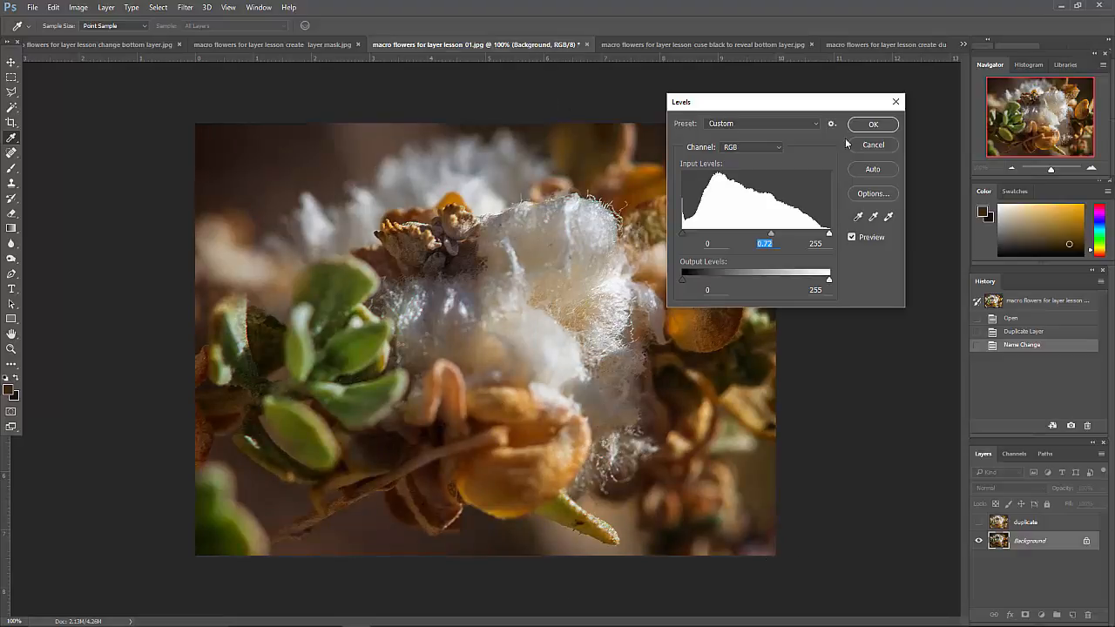
click(872, 124)
key(v)
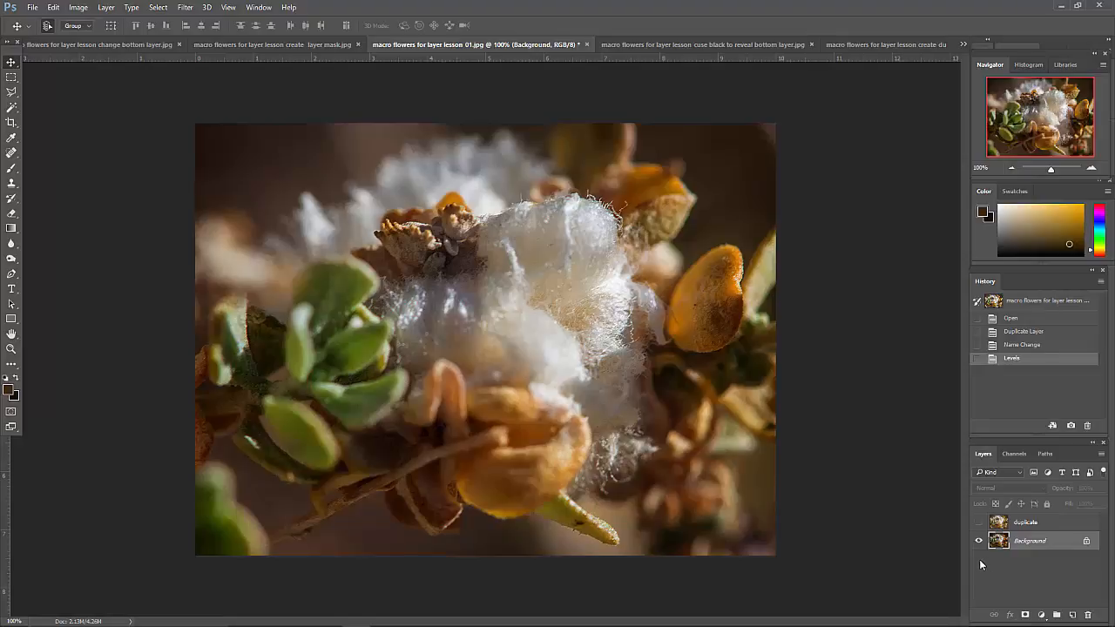
Toggle the duplicate layer's visibility to compare it with the darkened Background, leaving the duplicate shown
click(978, 522)
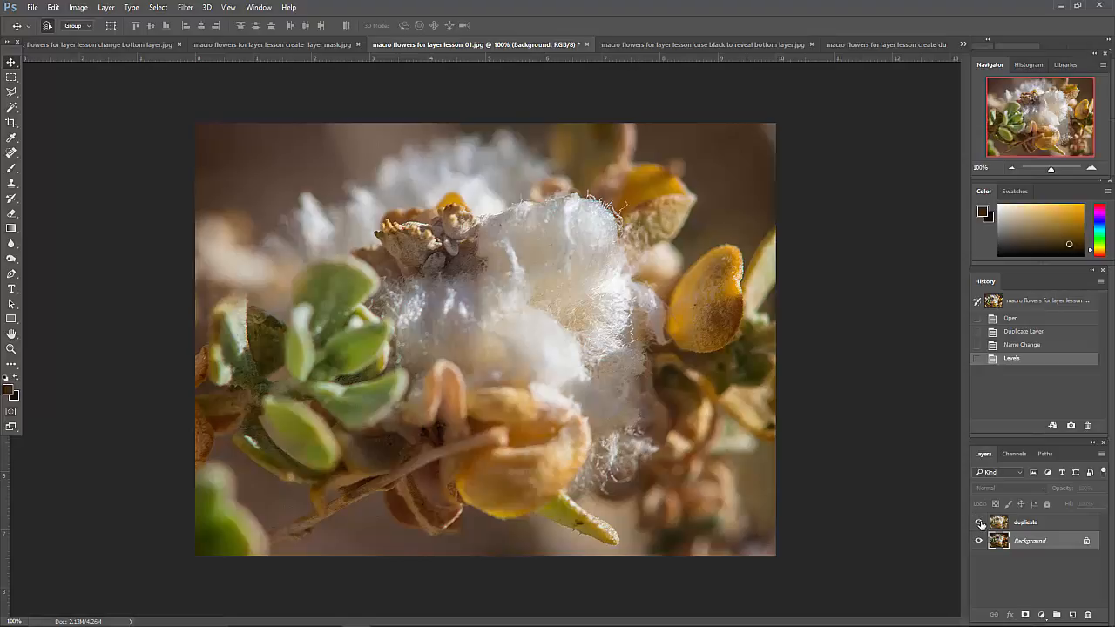
click(979, 522)
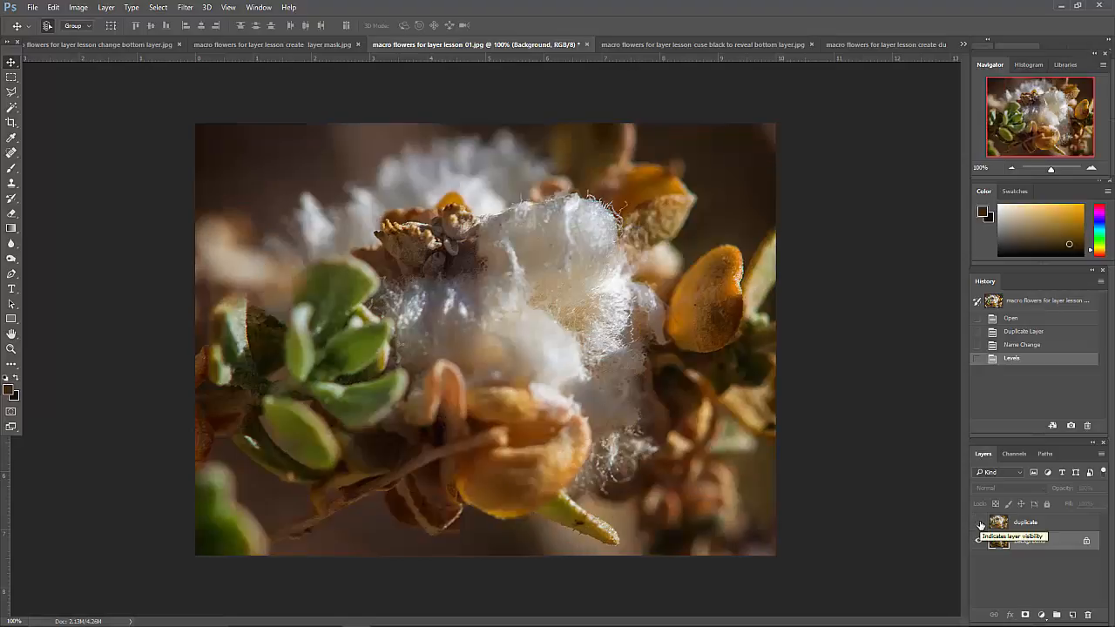
click(979, 523)
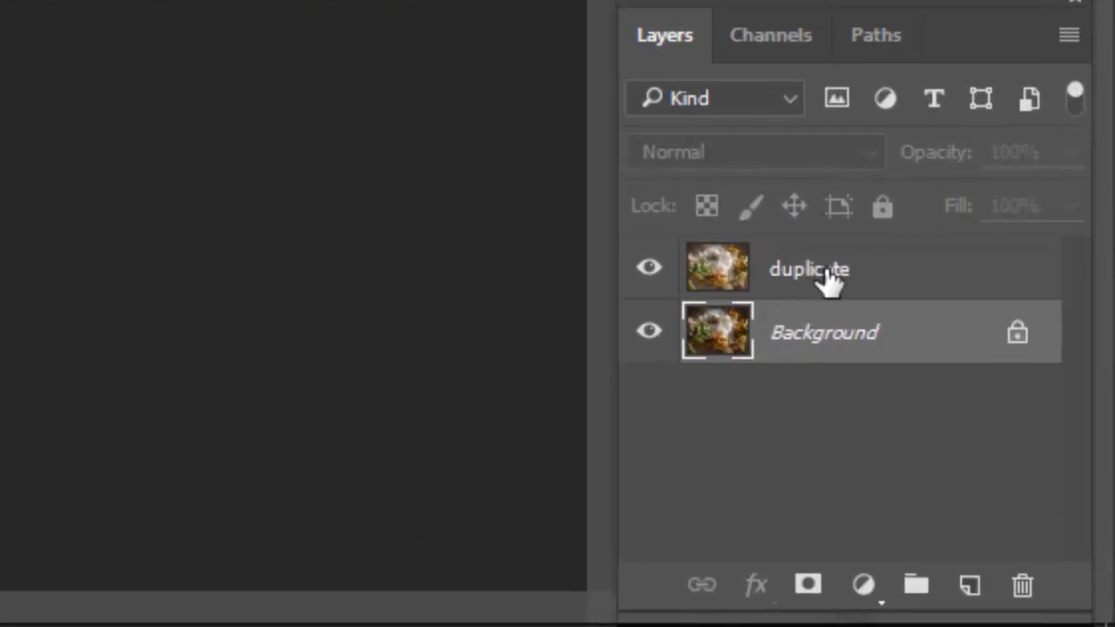
Add a white layer mask to the duplicate layer
click(827, 279)
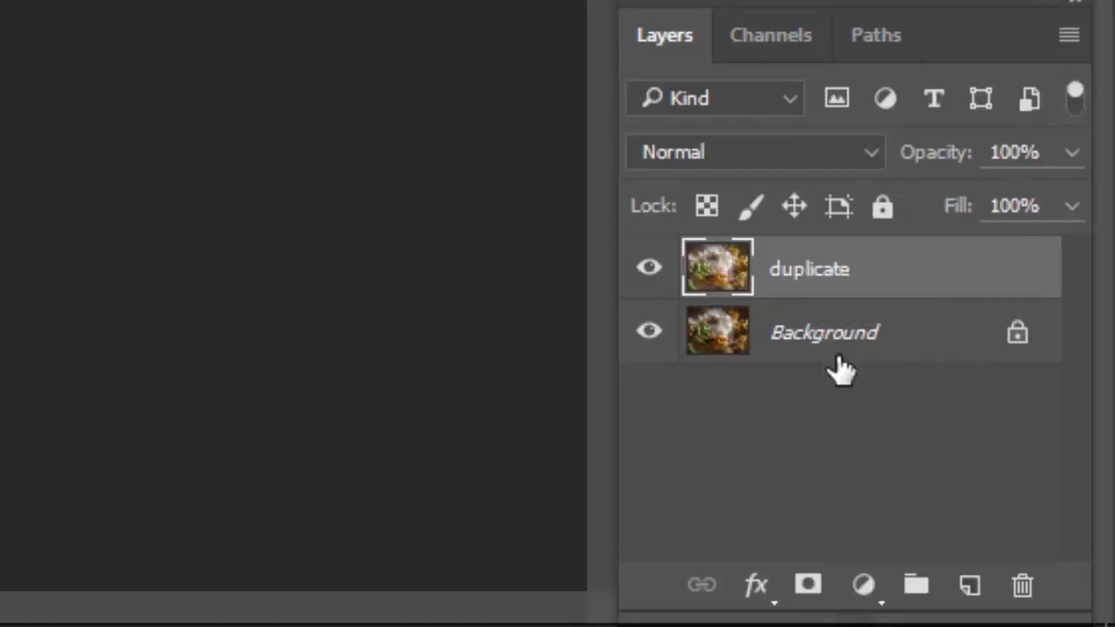
click(815, 341)
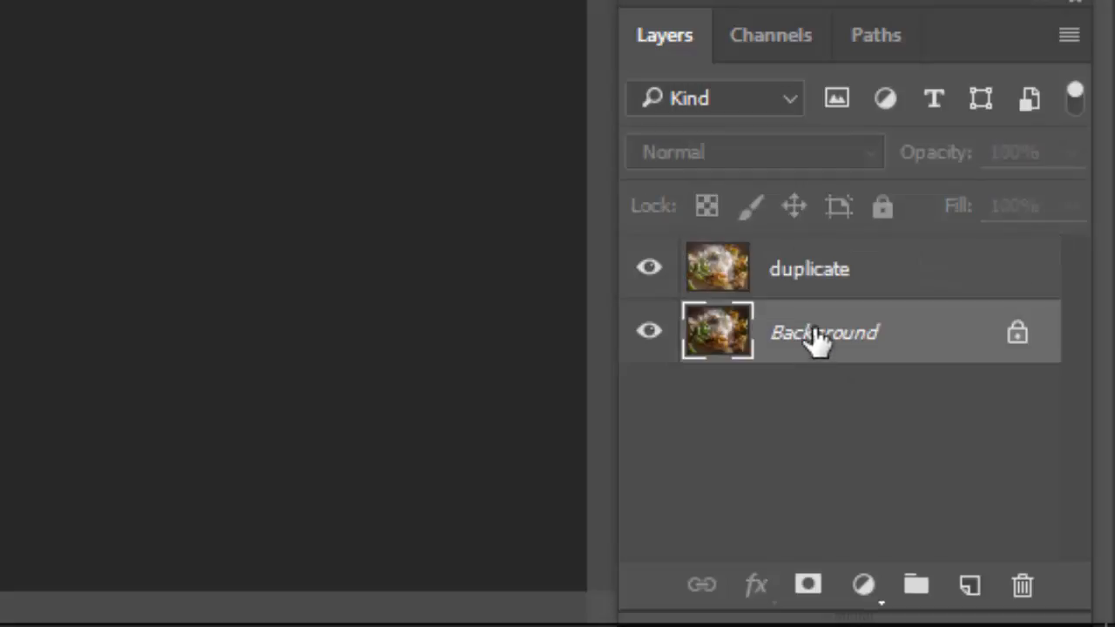
click(832, 277)
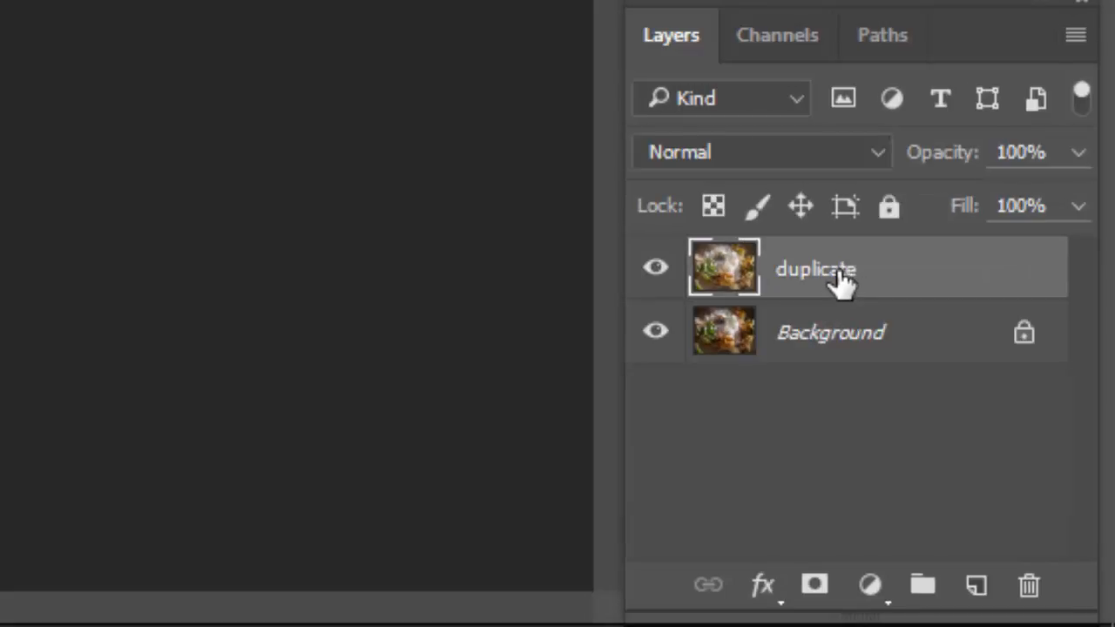
mouse_move(814, 620)
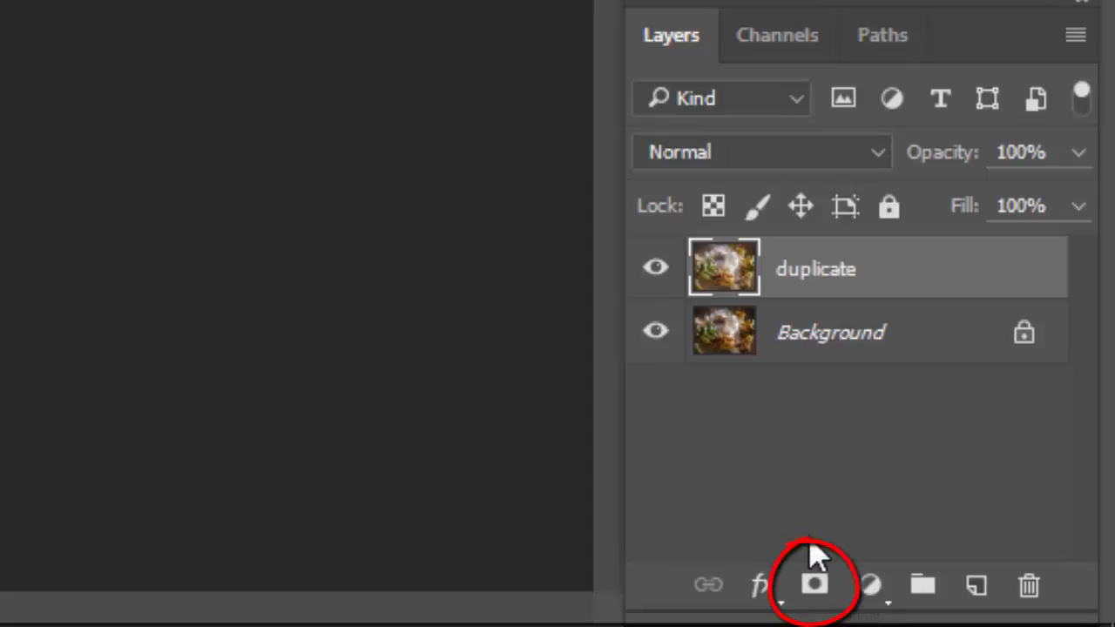
click(815, 586)
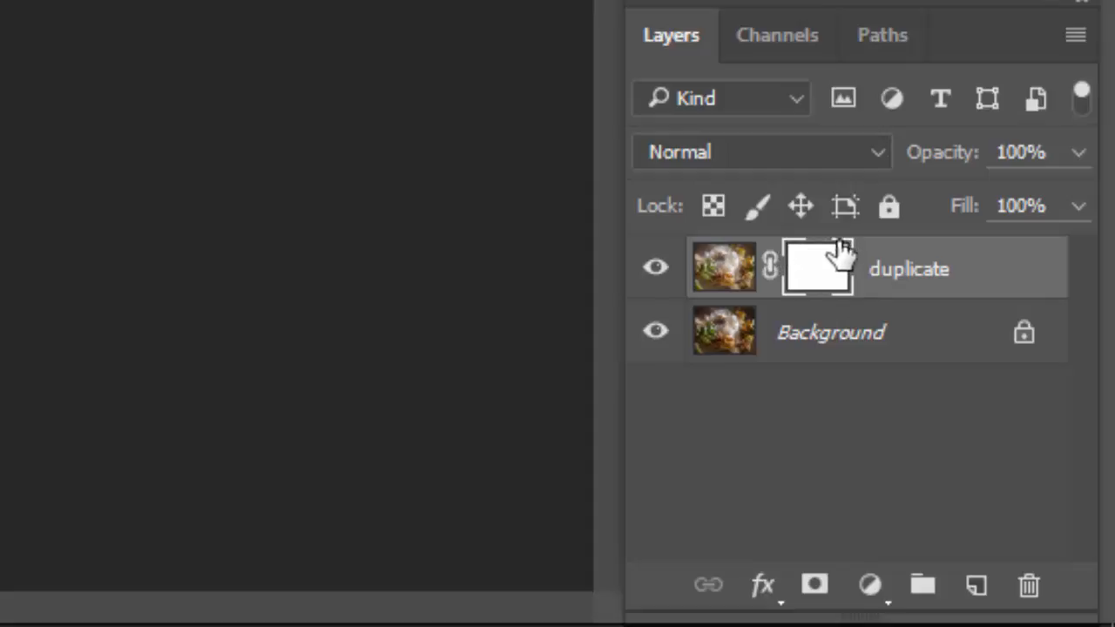
Make the duplicate layer's mask active and set the foreground colour to black with white as the background colour
click(819, 335)
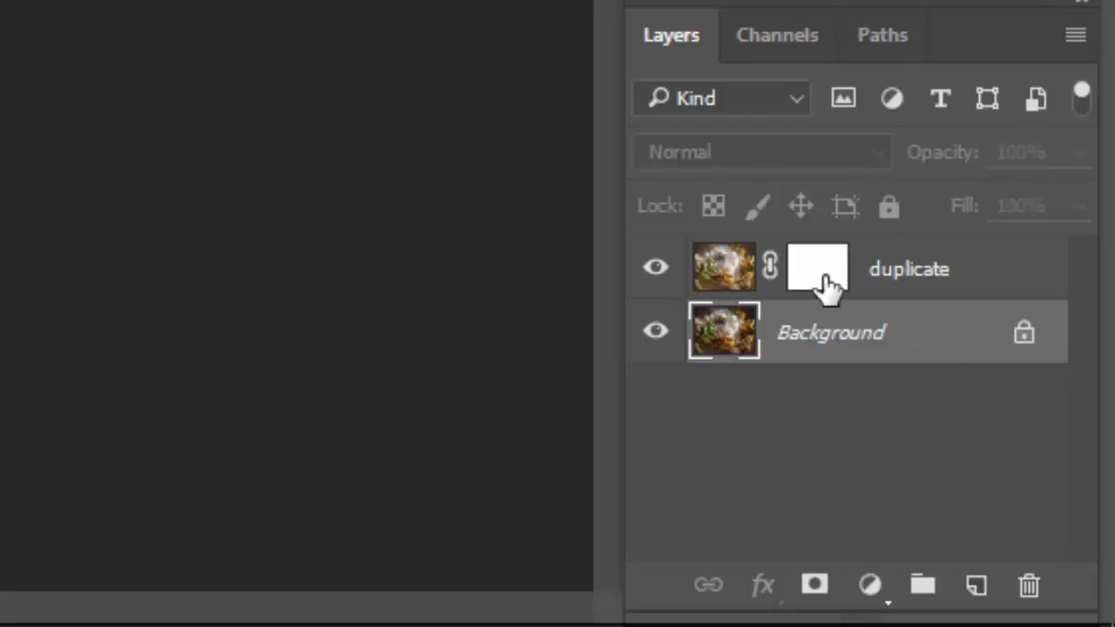
click(958, 281)
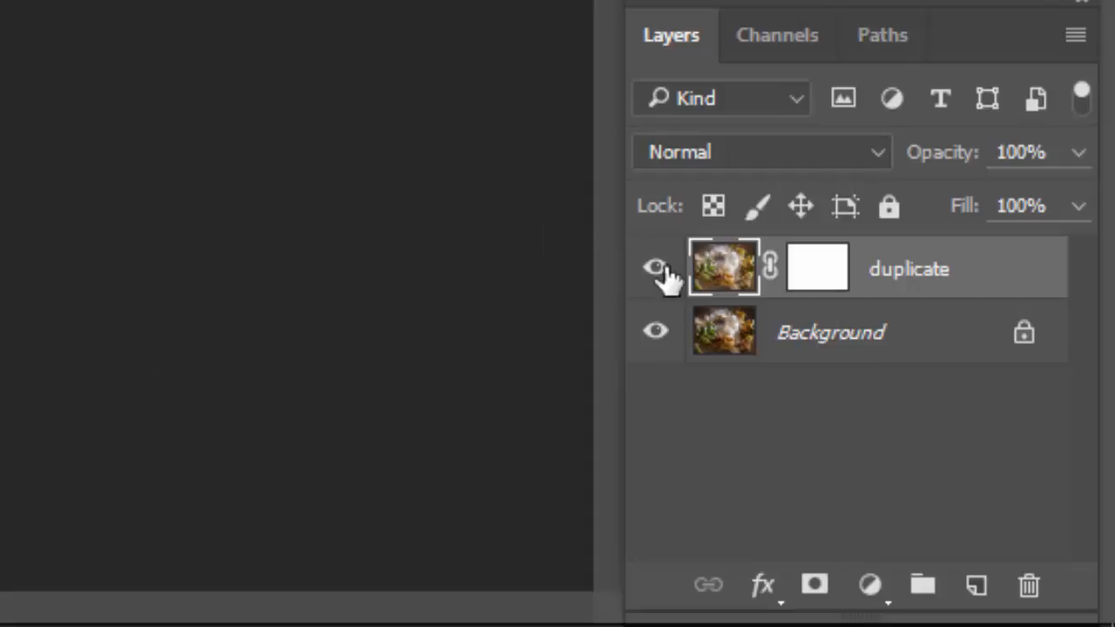
click(810, 270)
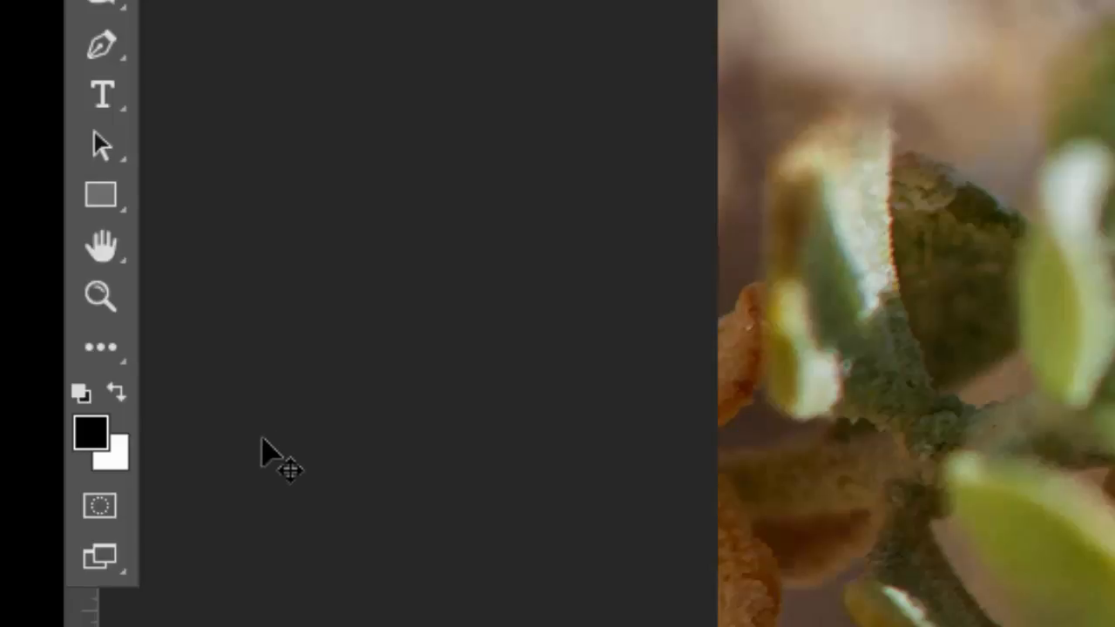
click(118, 393)
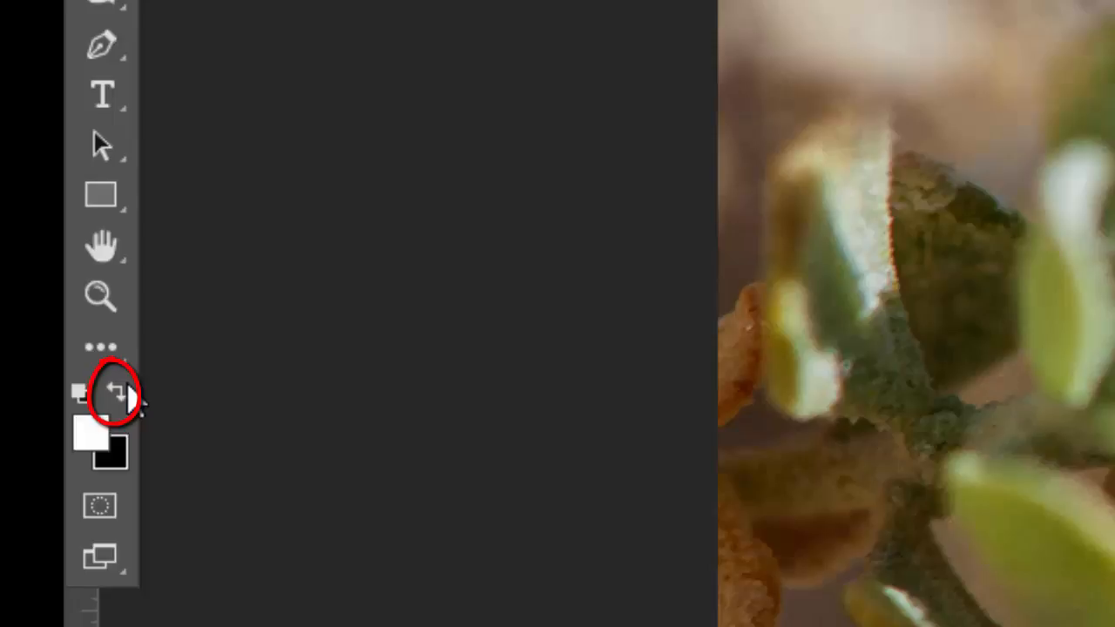
click(118, 394)
click(122, 392)
click(122, 392)
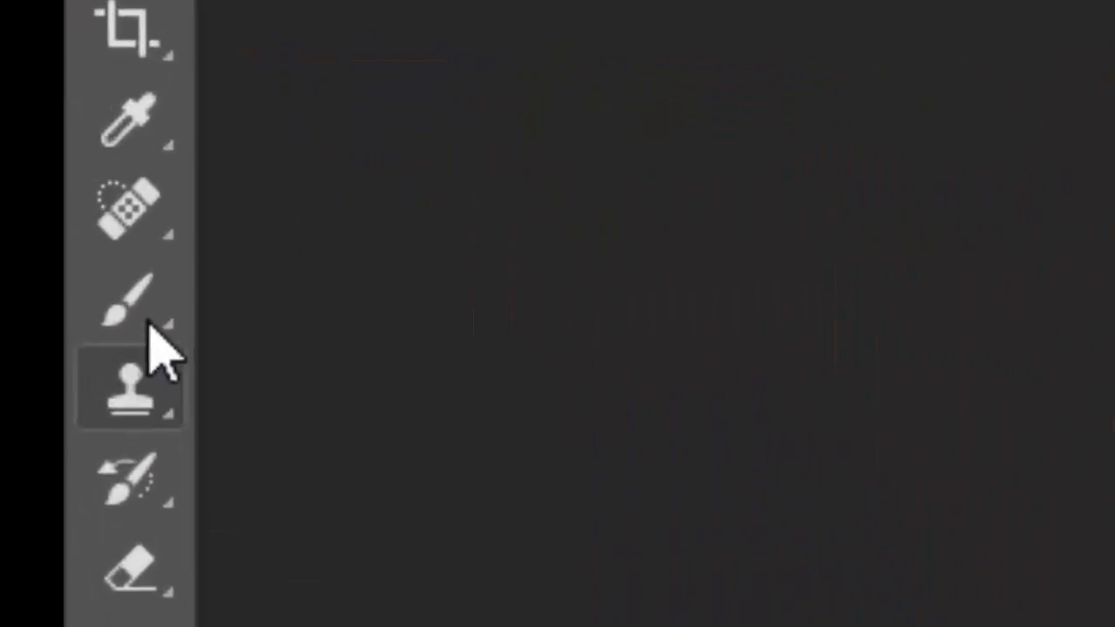
Choose the Brush tool and set its opacity to 100% and its hardness to 0%
click(15, 168)
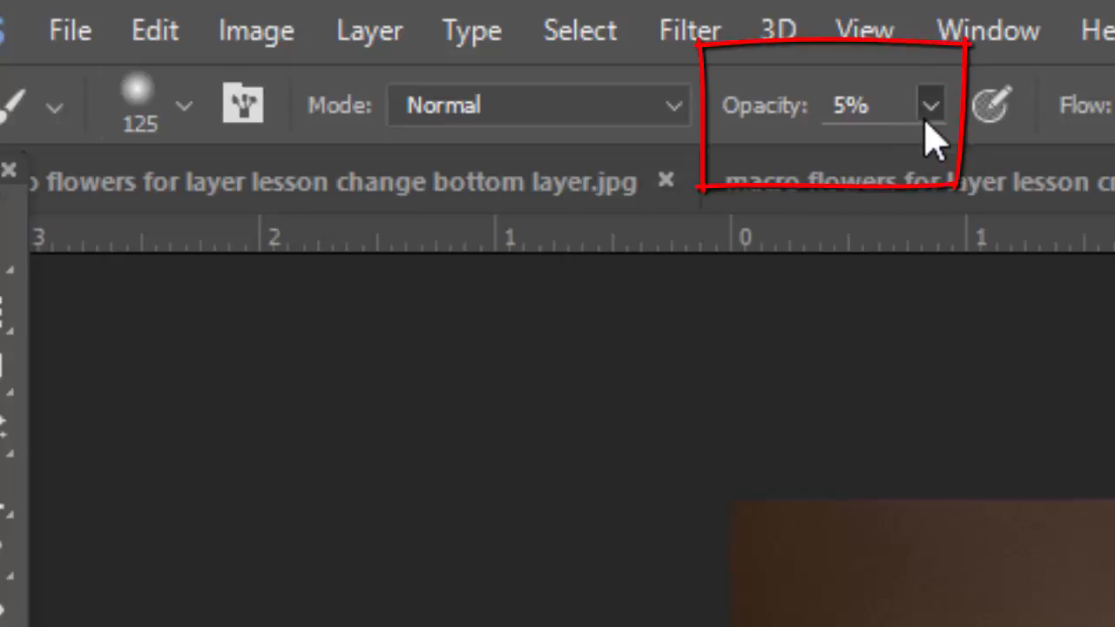
click(929, 112)
drag(926, 167, 1114, 178)
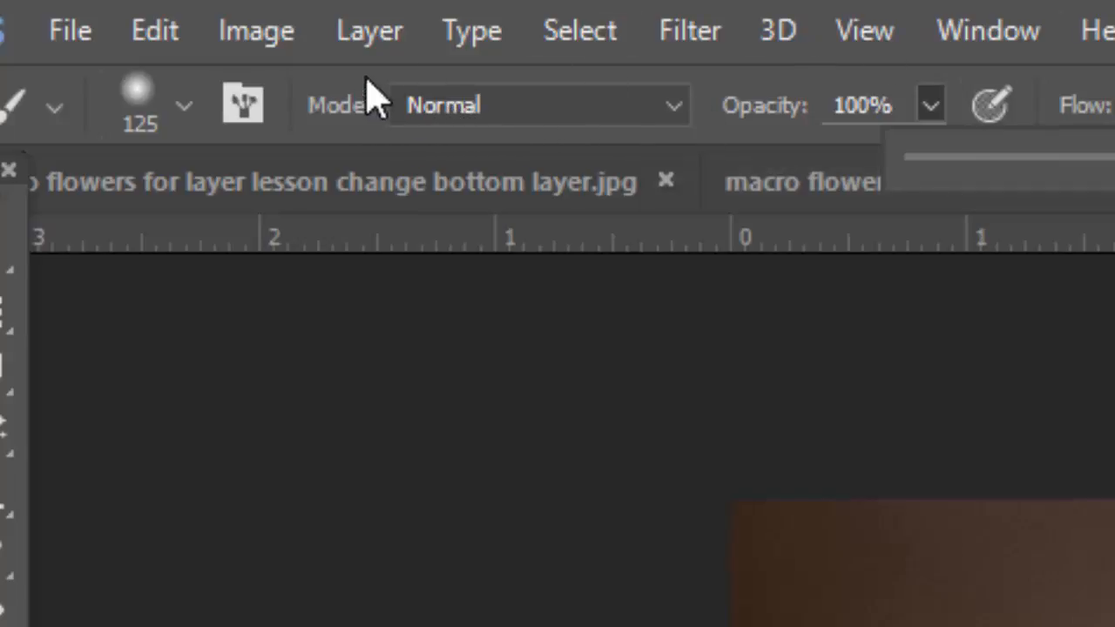
click(182, 108)
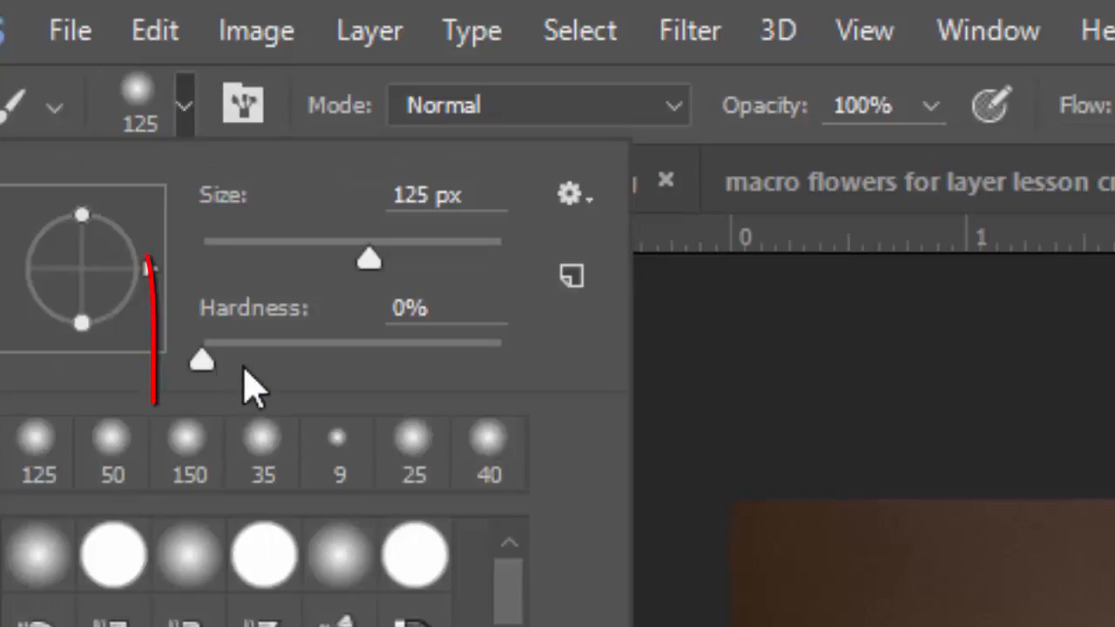
mouse_move(206, 366)
mouse_down()
mouse_move(503, 366)
mouse_move(497, 348)
mouse_move(206, 312)
mouse_move(185, 290)
mouse_up()
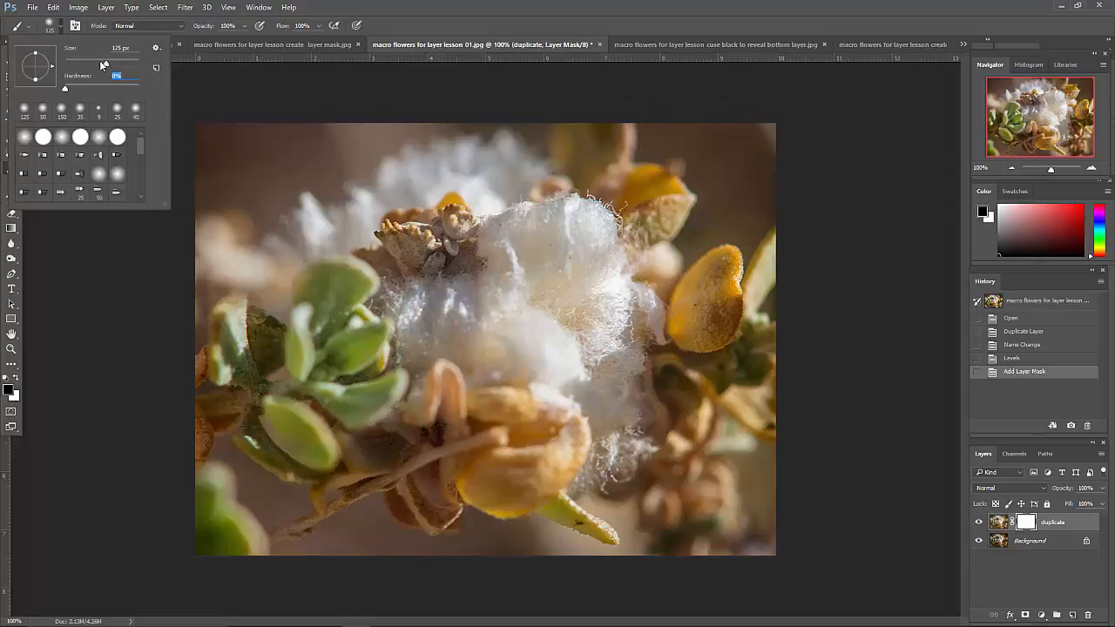
Reduce the soft brush's size to 90 px for painting on the mask
click(105, 62)
drag(122, 66, 101, 68)
key(Return)
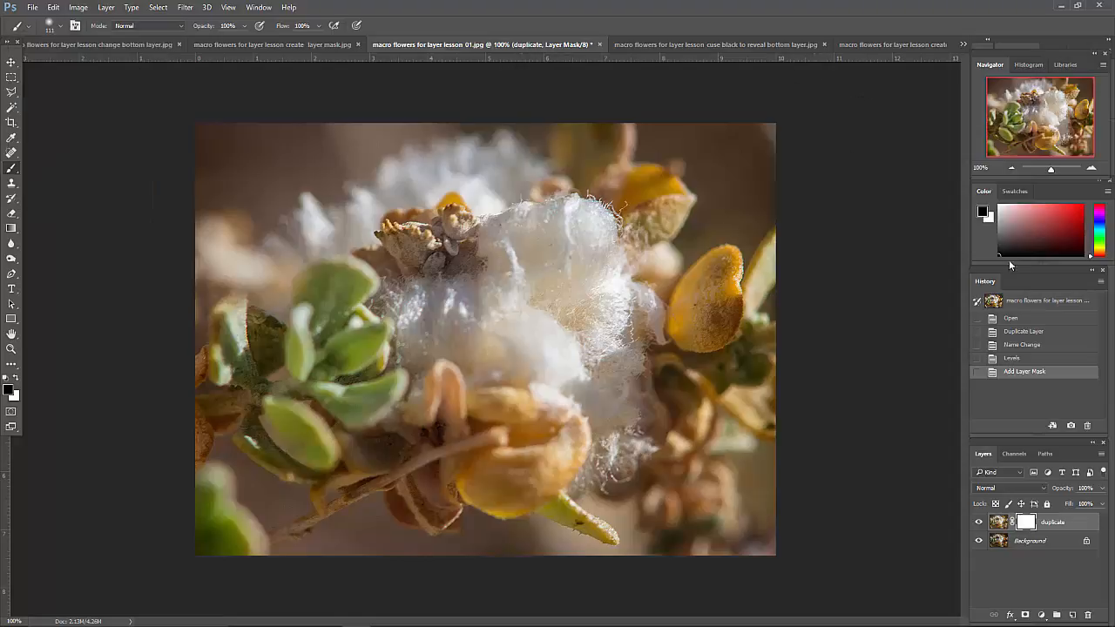
key(bracketleft)
key(bracketleft)
key(bracketleft)
key(bracketright)
key(bracketright)
key(bracketright)
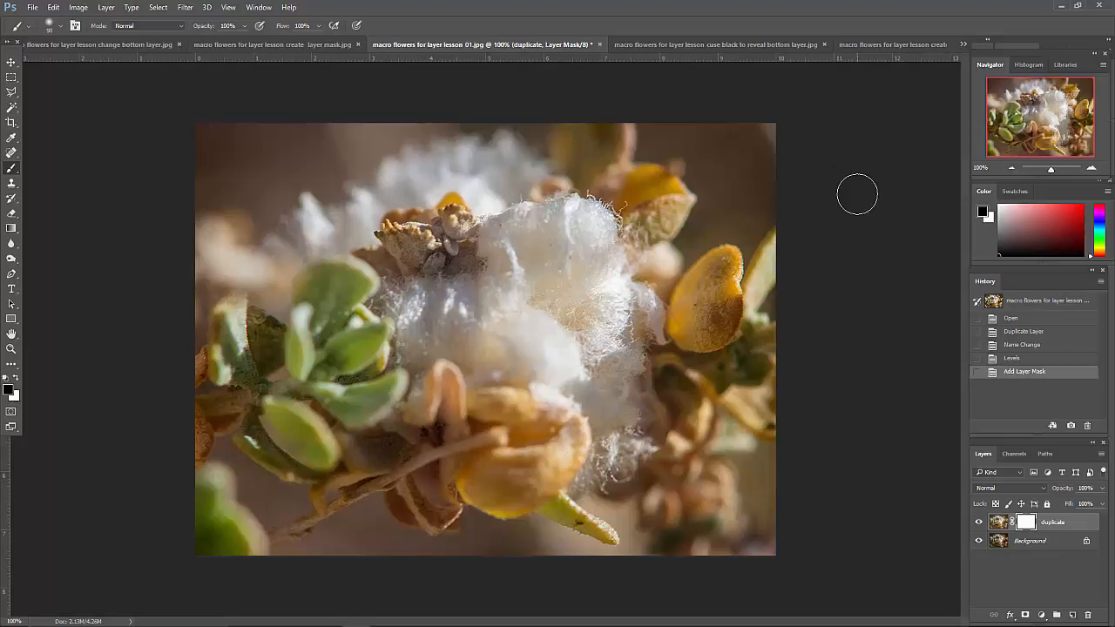